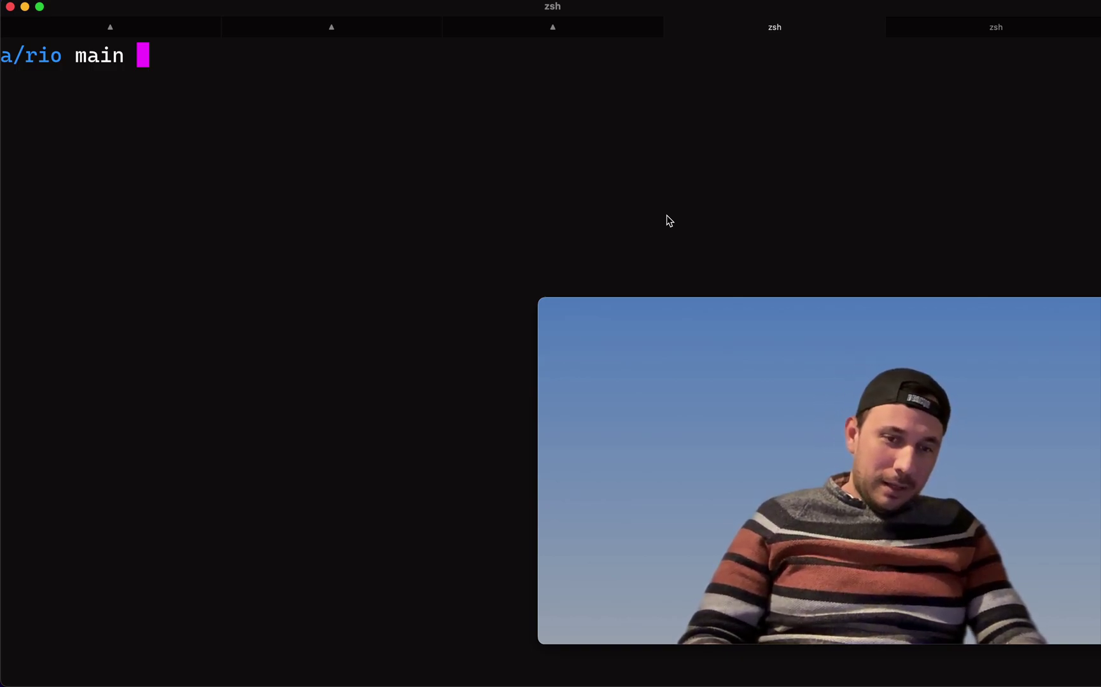
type("make dev")
- Launch the make dev build full-screen and split it into two side-by-side panes
key("Return")
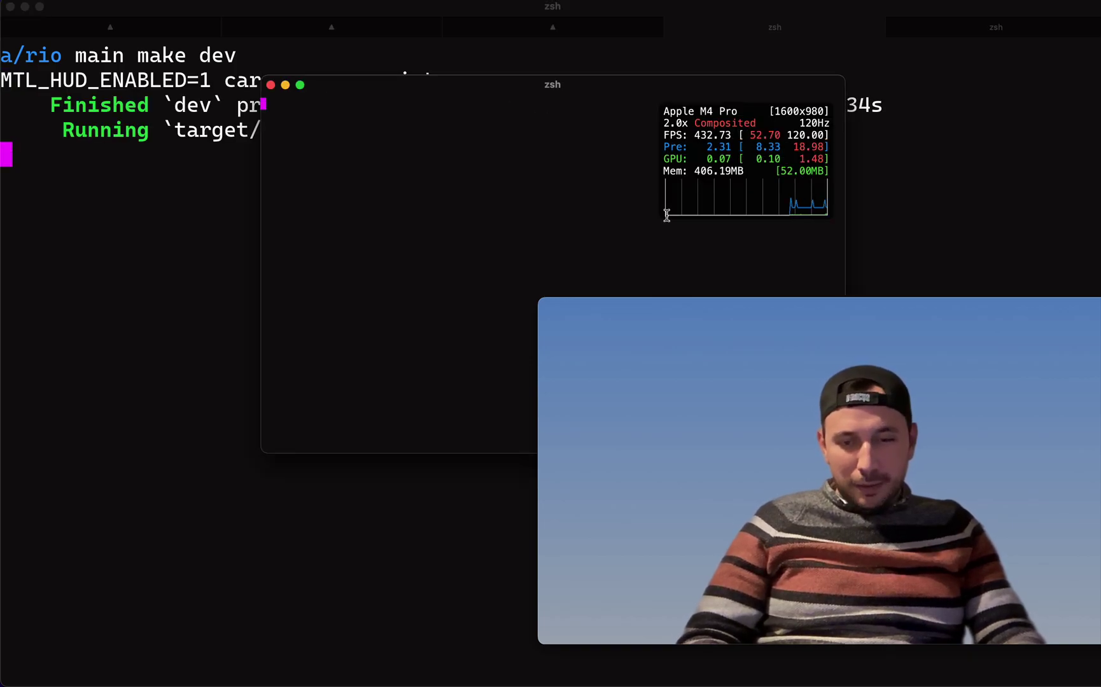
left_click(301, 86)
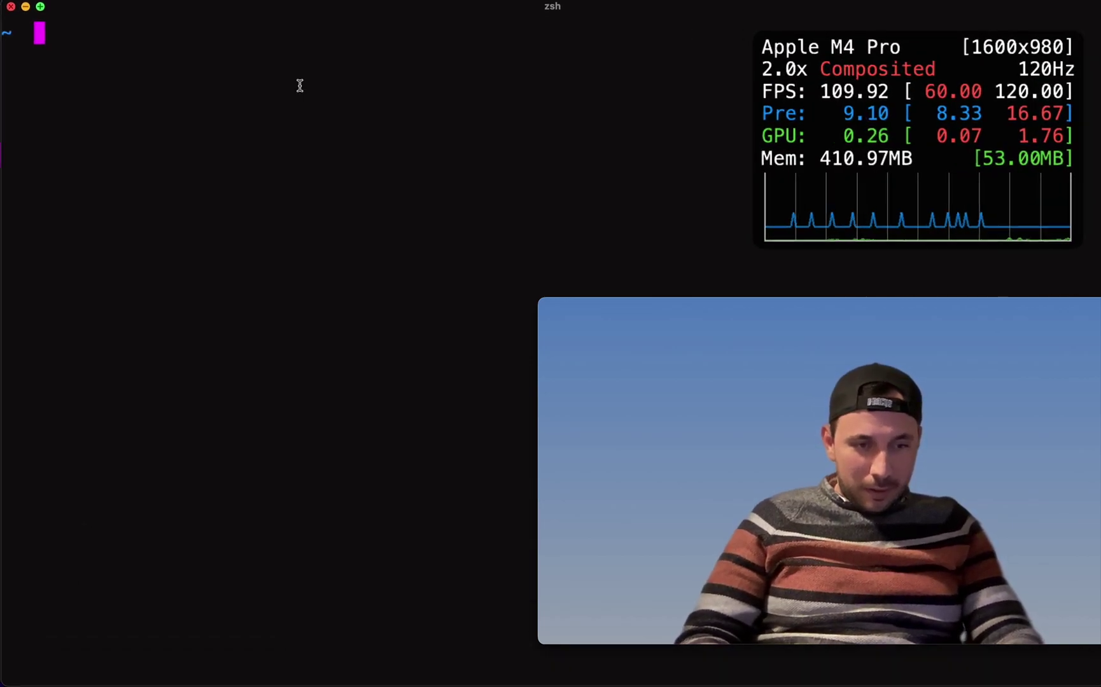
key("super+d")
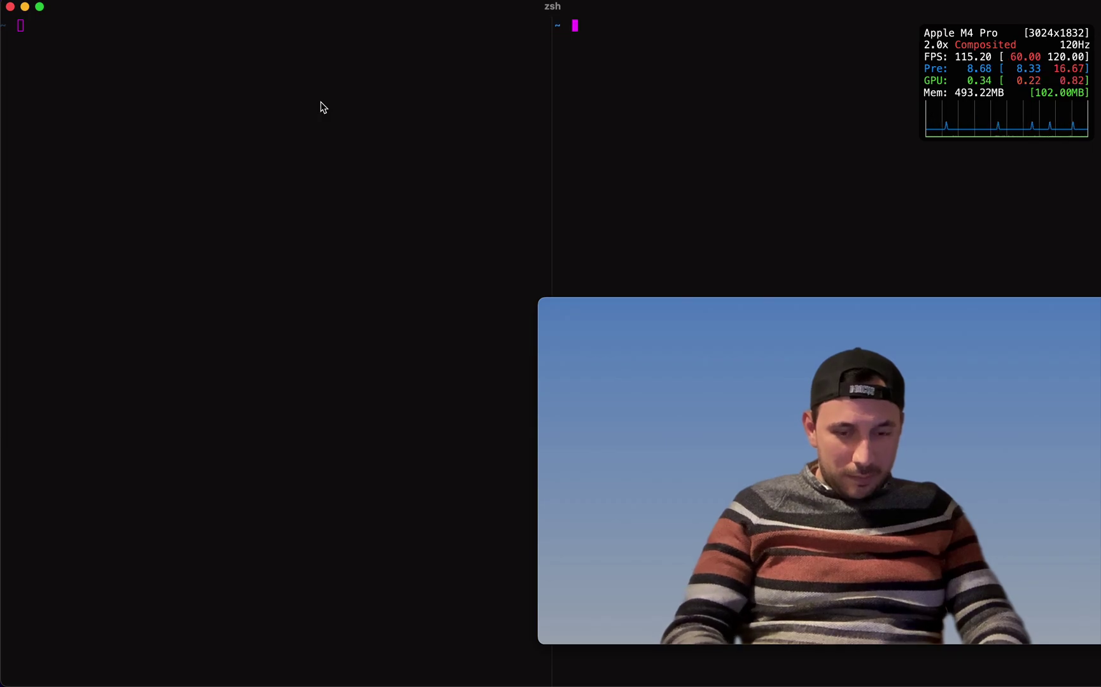
type("ls")
- Fill both panes with aa archive help text after shrinking the font three steps
key("Return")
key("super+minus")
key("super+minus")
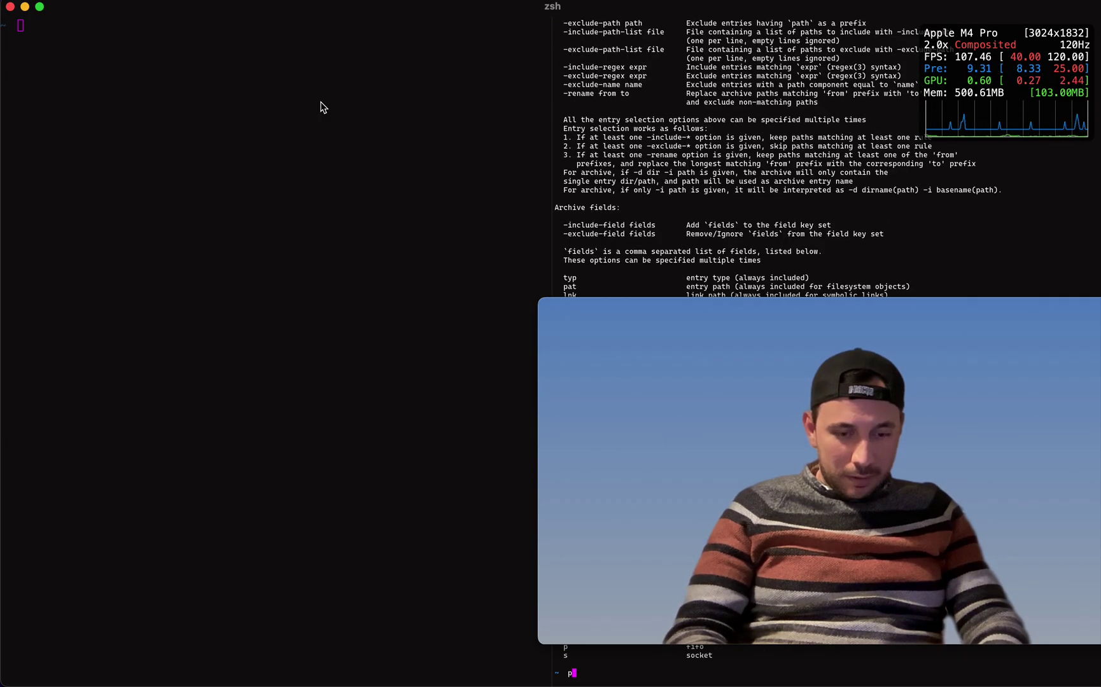
key("super+minus")
key("super+minus")
key("super+minus")
type("aa")
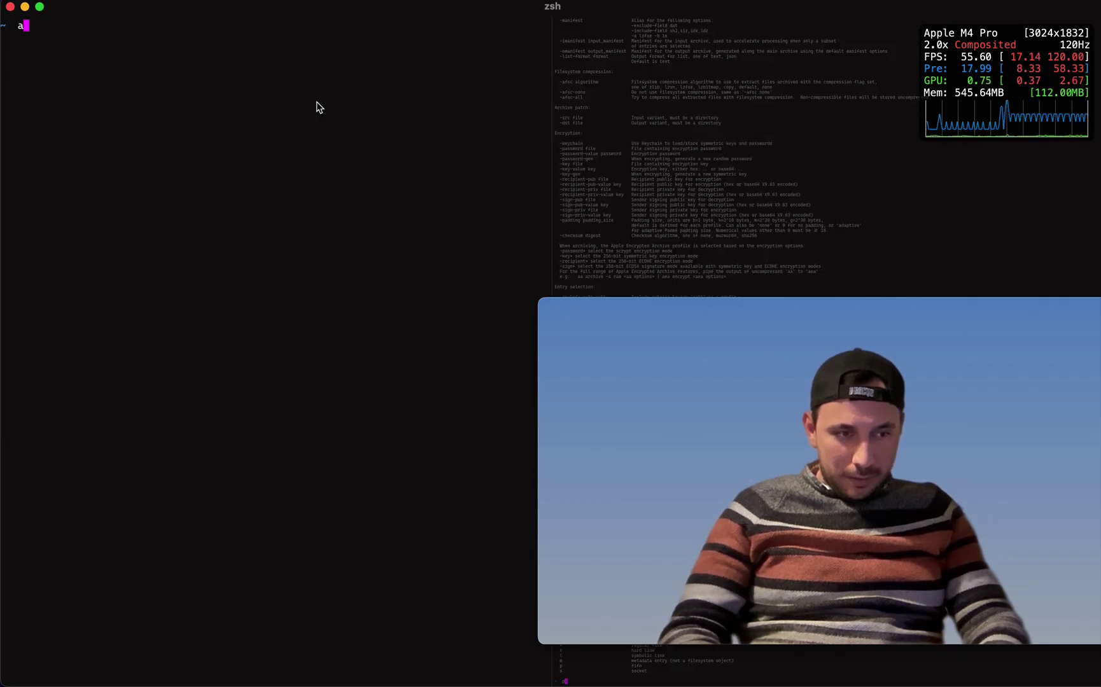
key("Return")
key("super+minus")
key("super+minus")
key("super+minus")
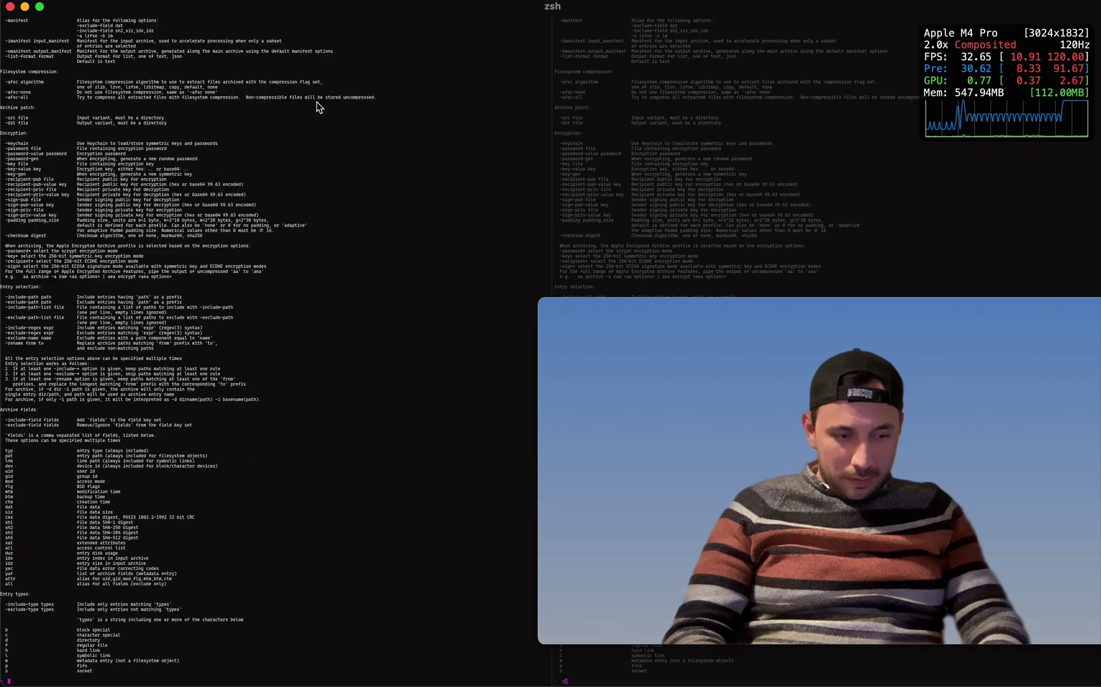
key("super+k")
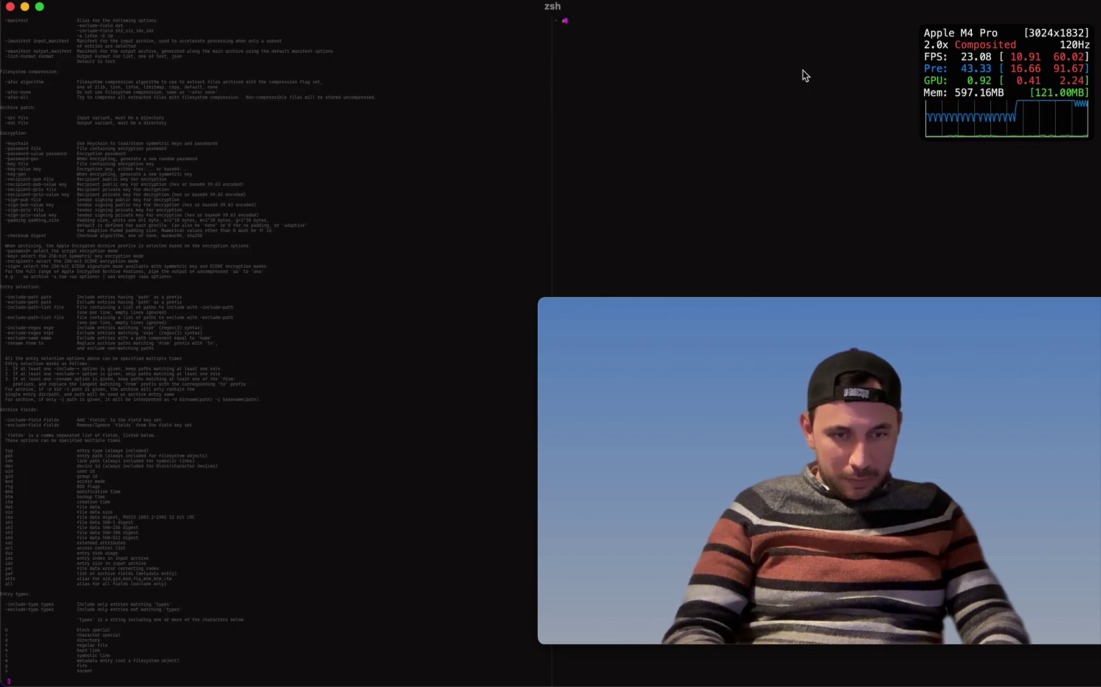
type("aa")
key("Return")
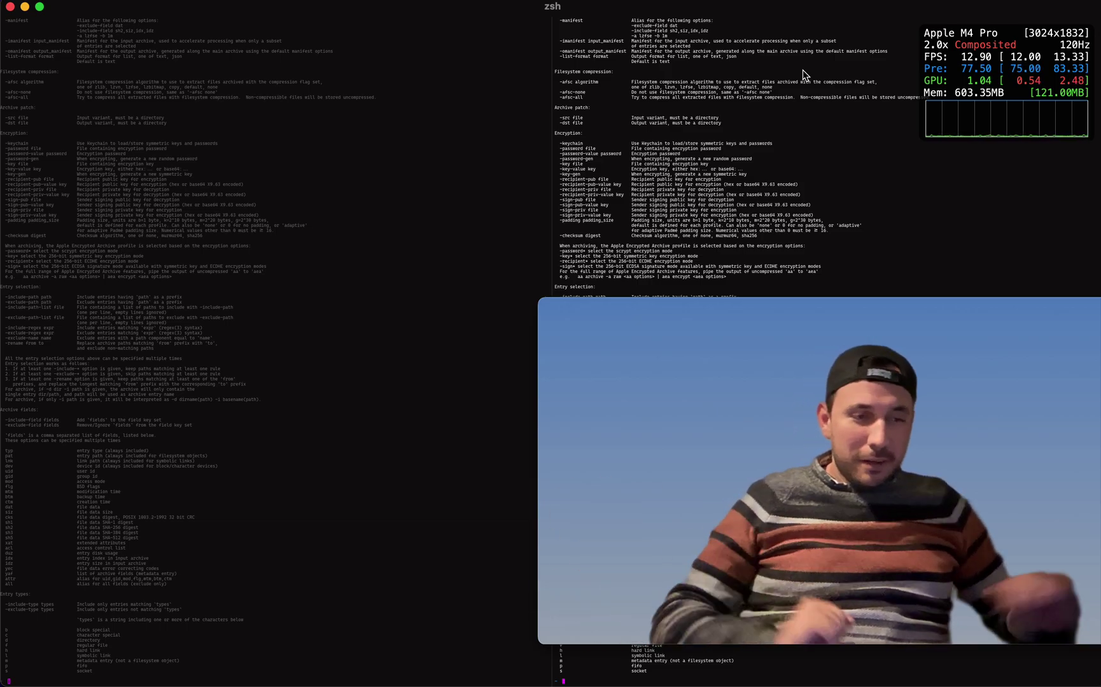
- Close the right pane, quit the dev build, and clear the original terminal
key("ctrl+d")
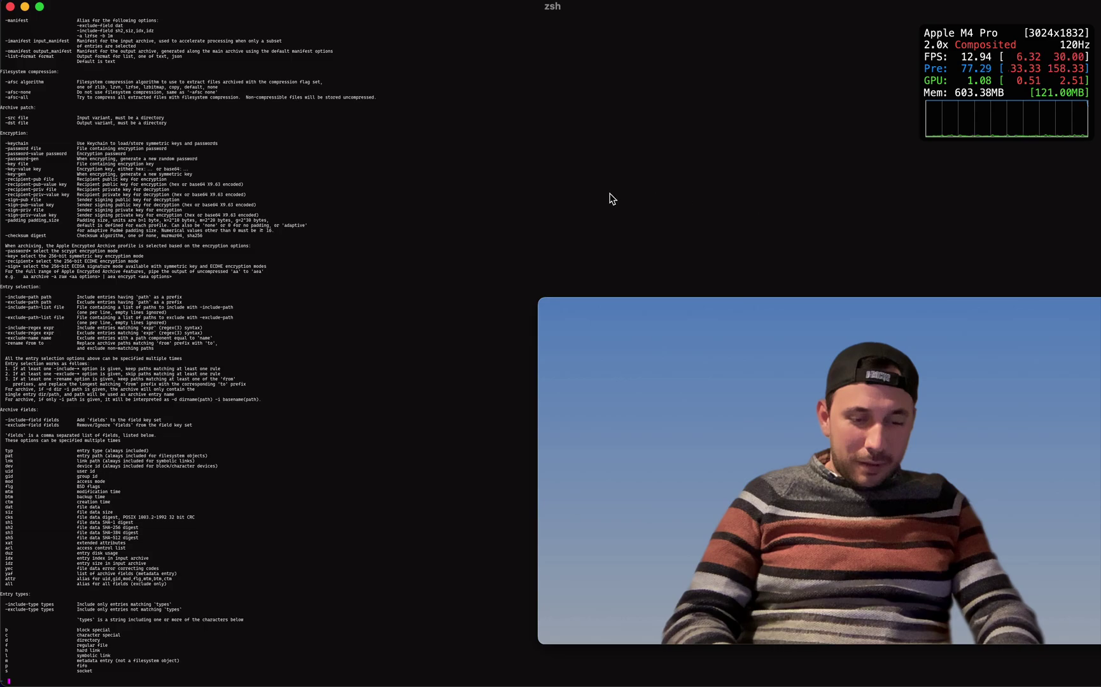
key("super+q")
key("ctrl+l")
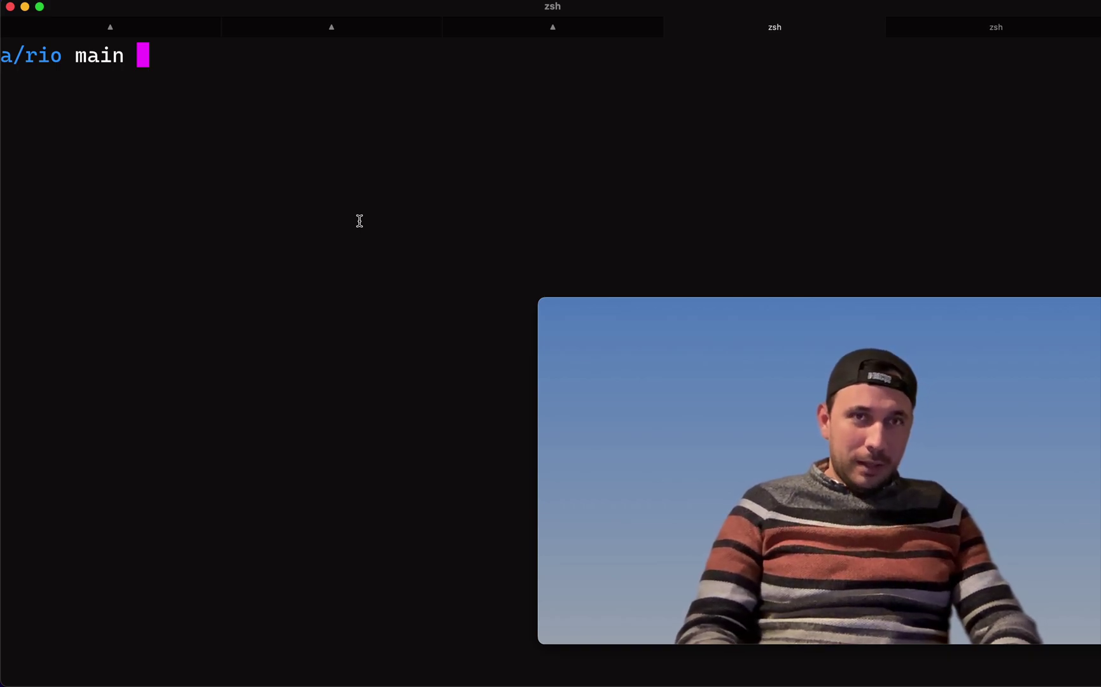
- Review pull request #1067's screenshots and commit list in the browser, then return to the terminal
key("super+Tab")
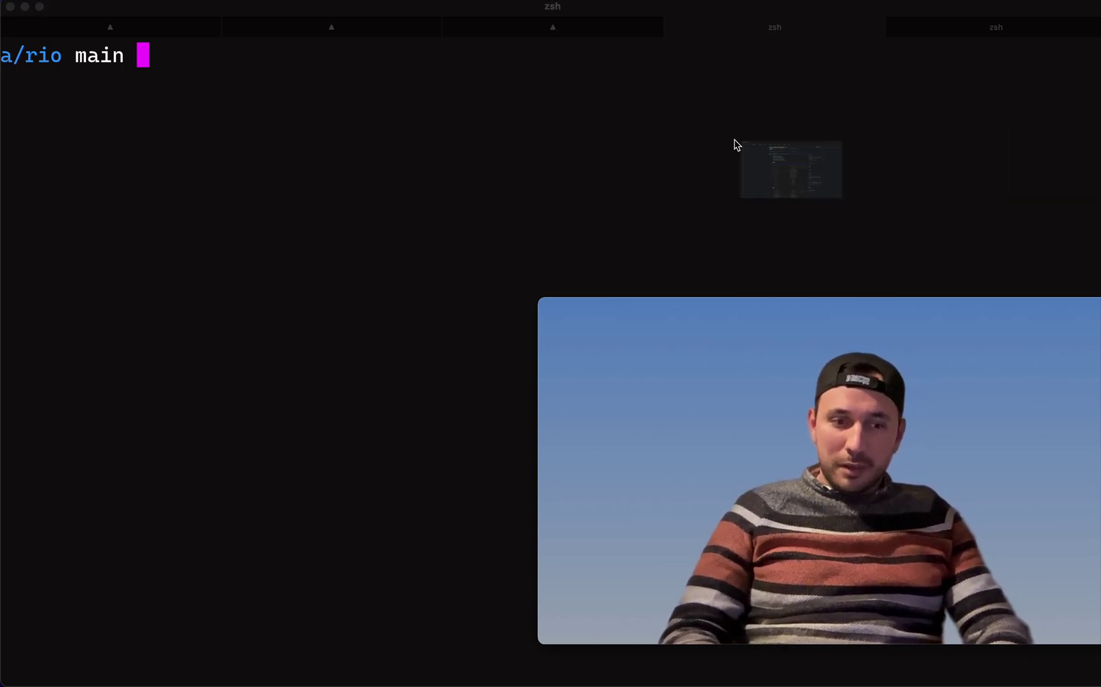
scroll(495, 187, "up", 10)
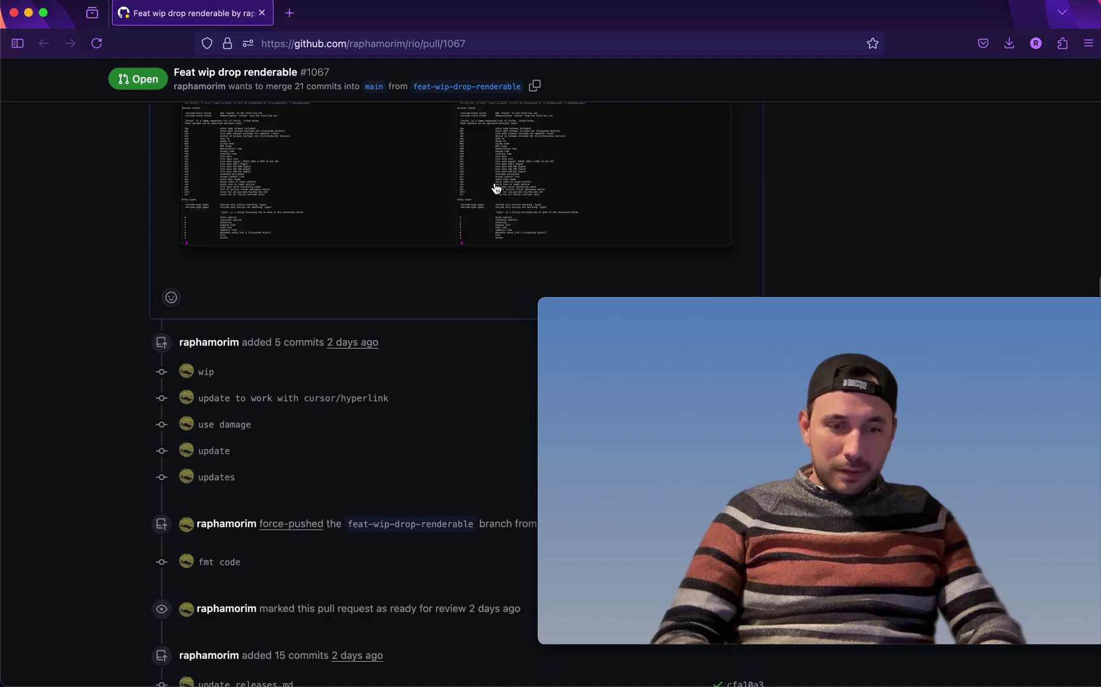
scroll(495, 187, "up", 5)
scroll(495, 187, "down", 4)
scroll(495, 187, "up", 3)
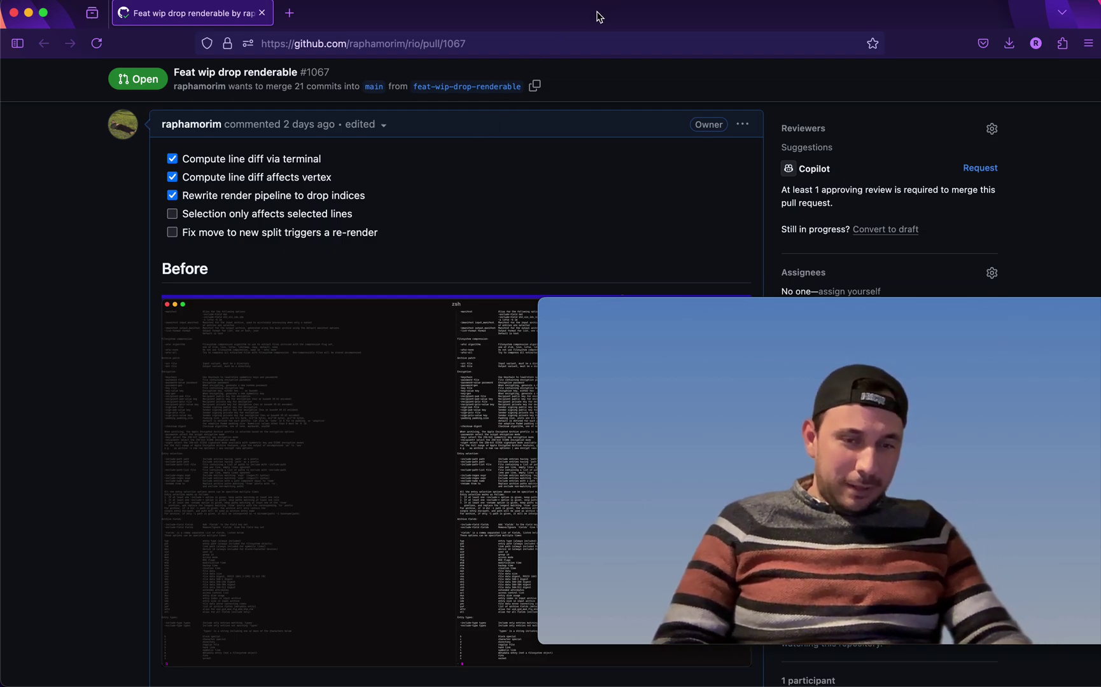
scroll(402, 272, "down", 10)
scroll(403, 272, "down", 5)
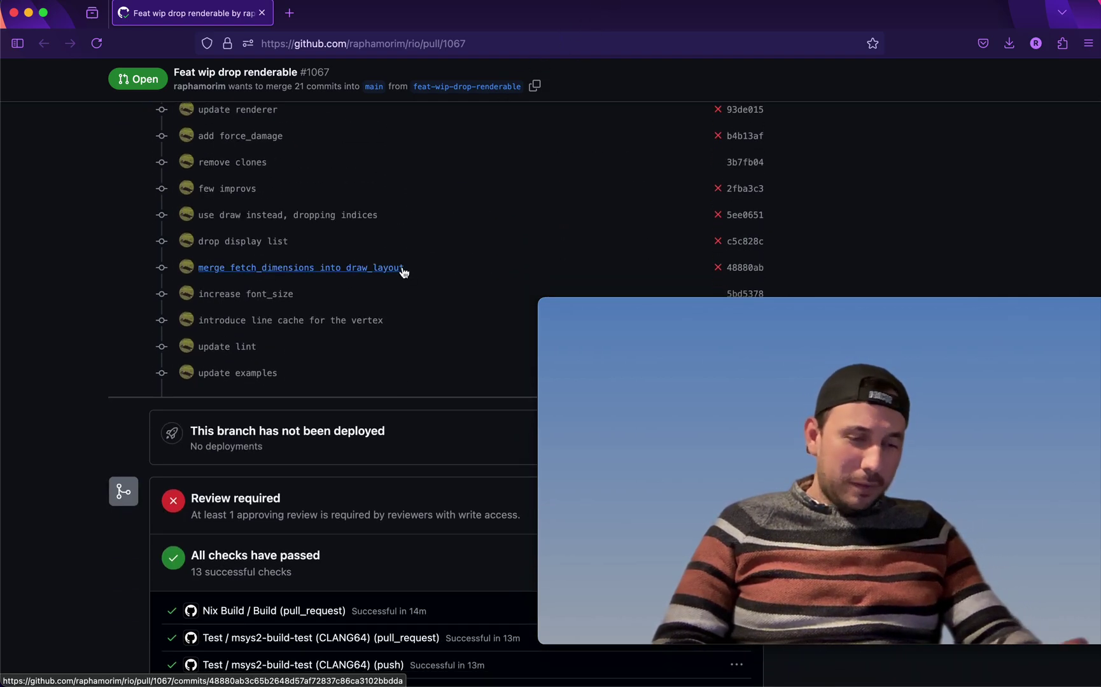
scroll(403, 271, "up", 5)
scroll(403, 272, "up", 10)
scroll(421, 258, "up", 5)
scroll(433, 223, "up", 8)
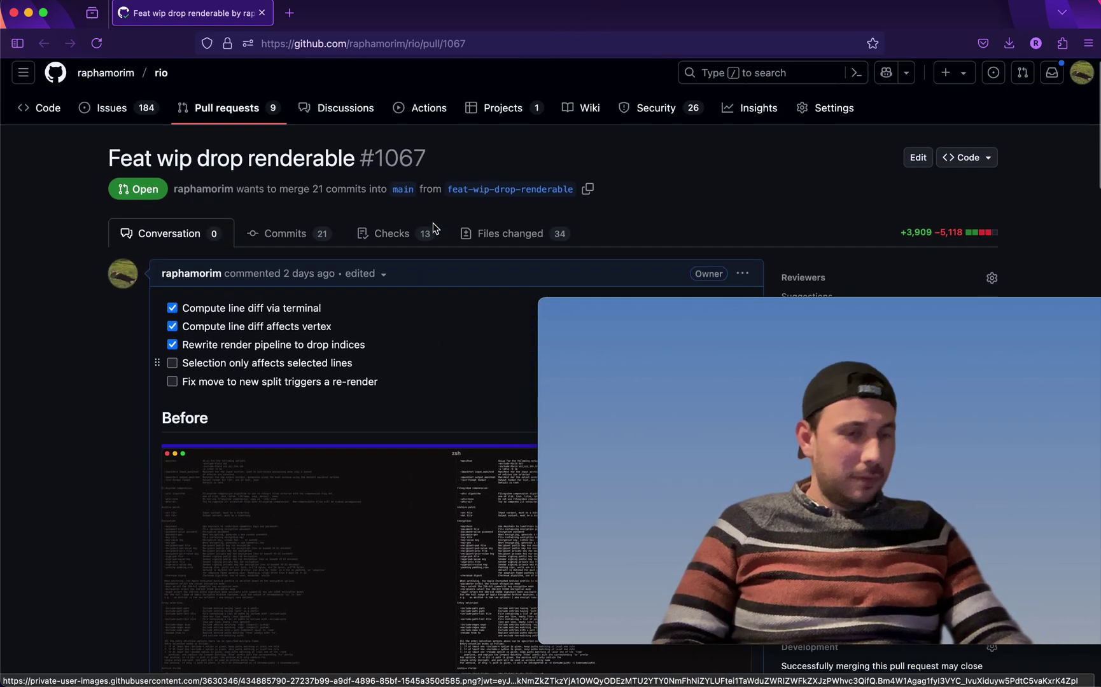
scroll(433, 222, "up", 2)
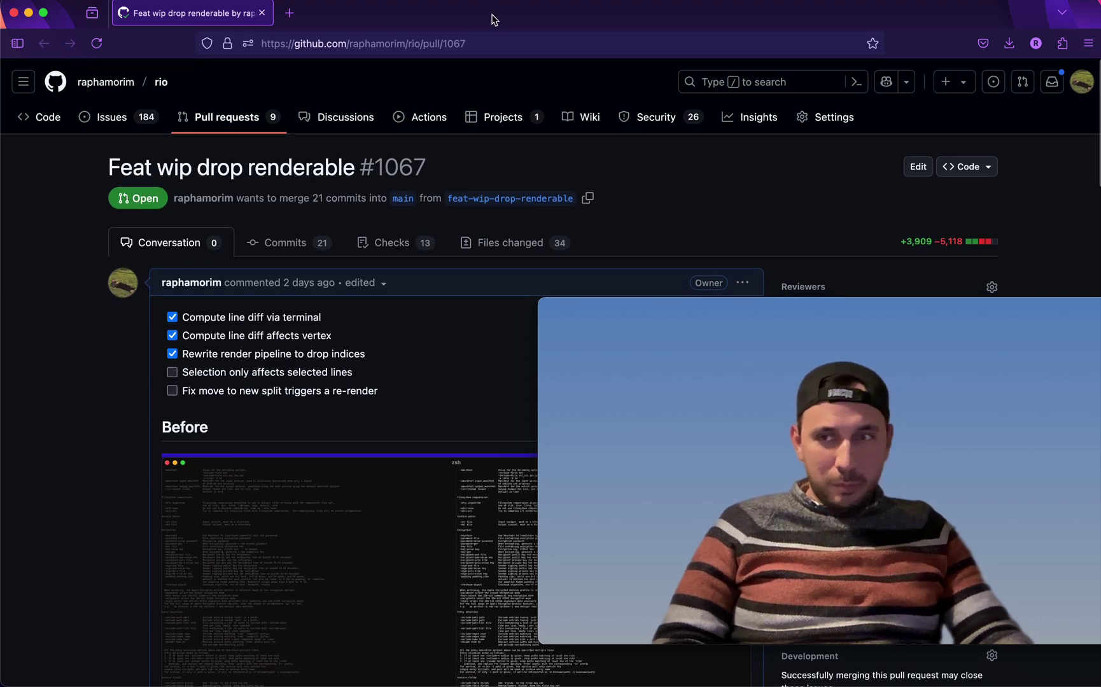
key("super+Tab")
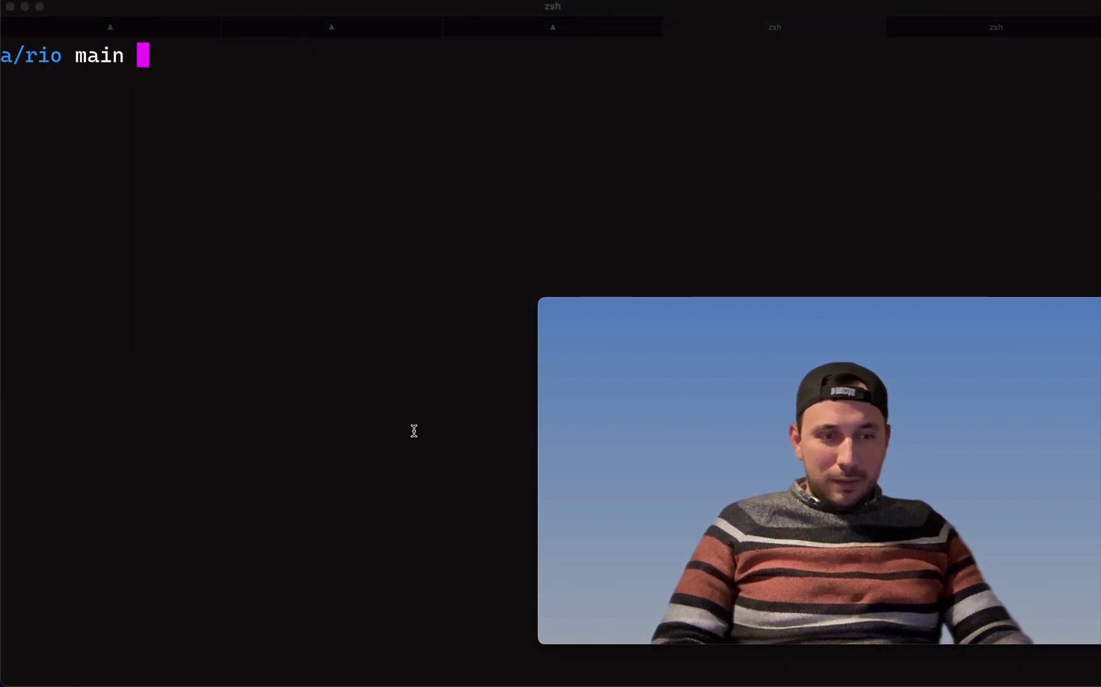
type("git co -")
- Check out the previous branch, feat-wip-drop-renderable, clear the screen, and launch make dev
key("Return")
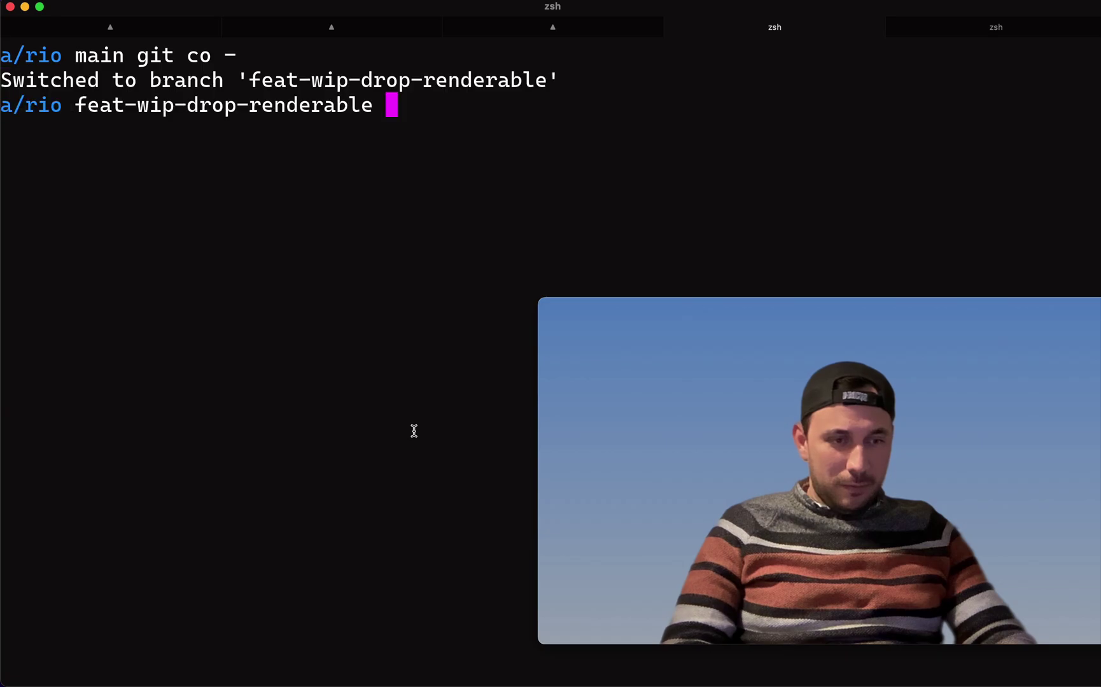
key("ctrl+l")
type("make dev")
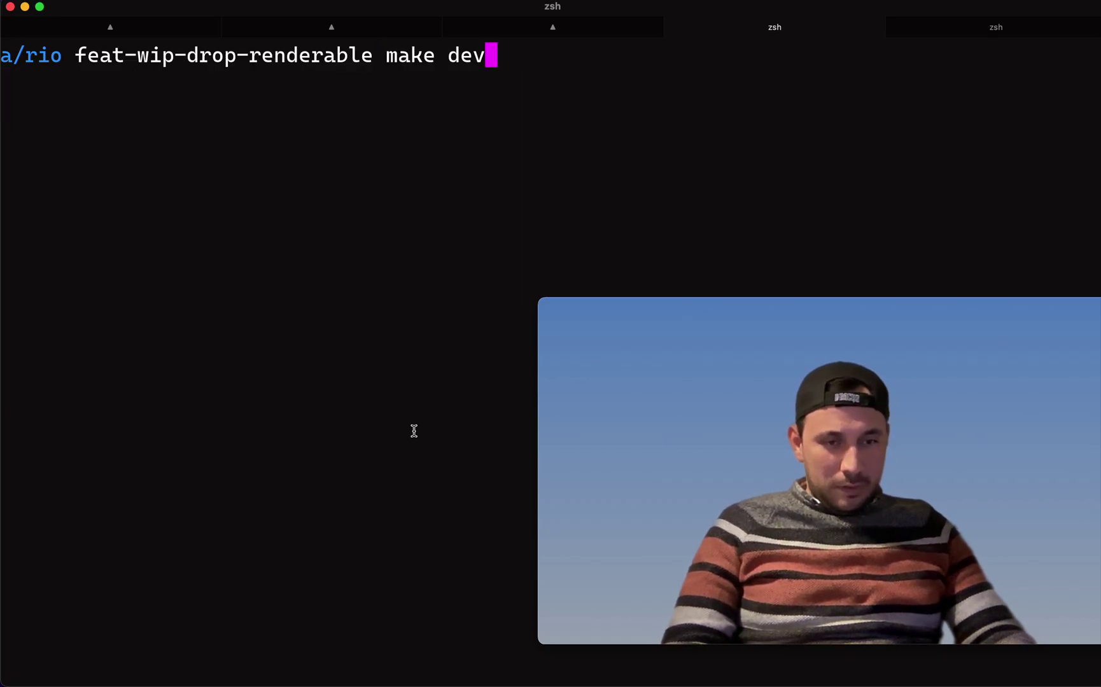
key("Return")
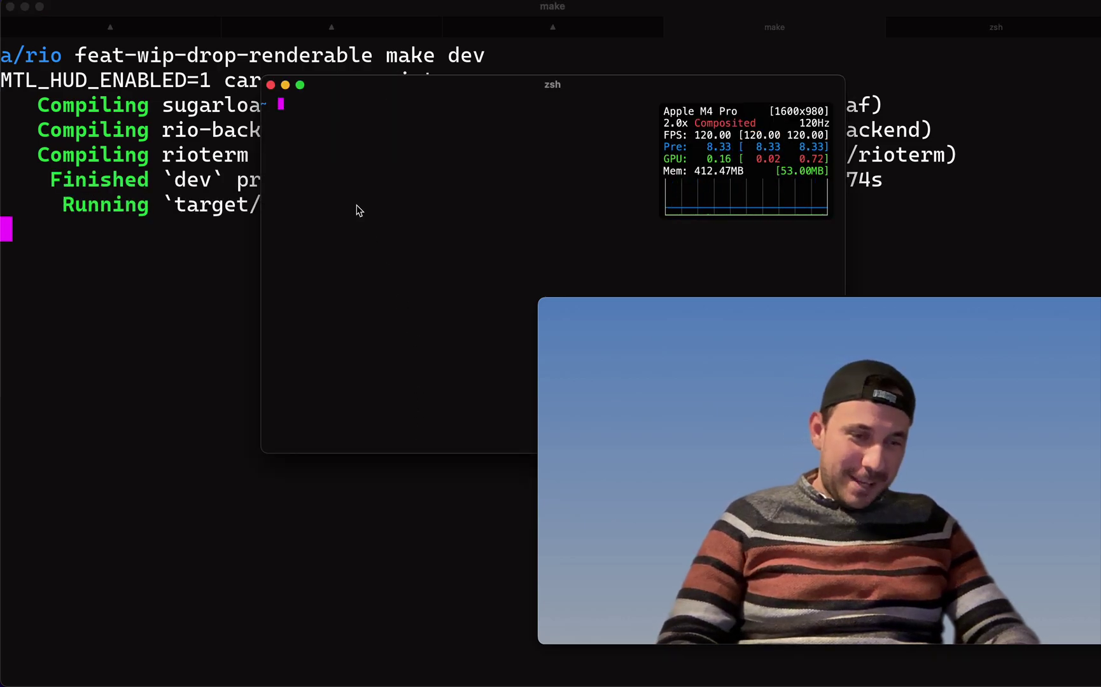
- Enlarge the branch build window to full screen, print aa help, and split into two panes
left_click(299, 84)
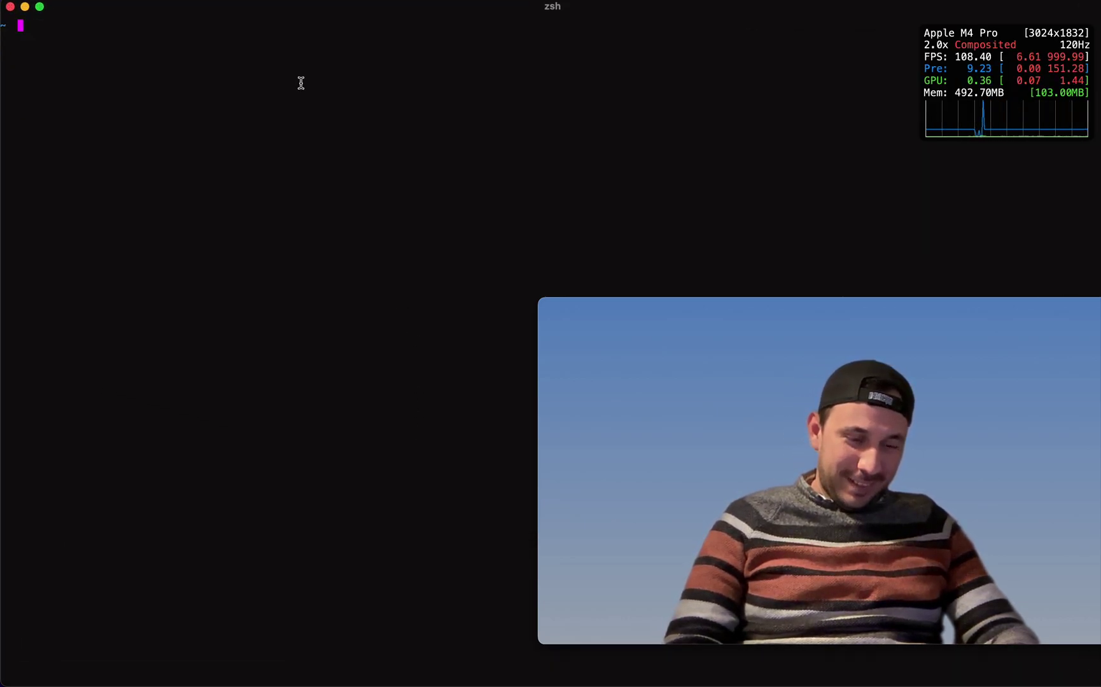
type("aa")
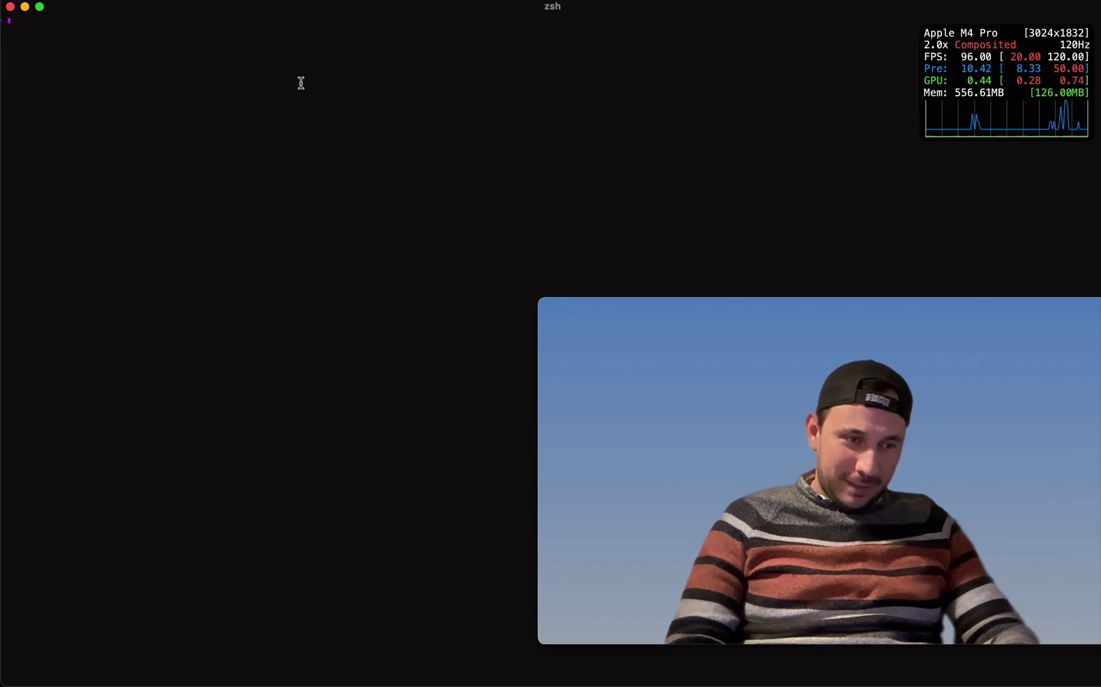
key("Return")
key("super+d")
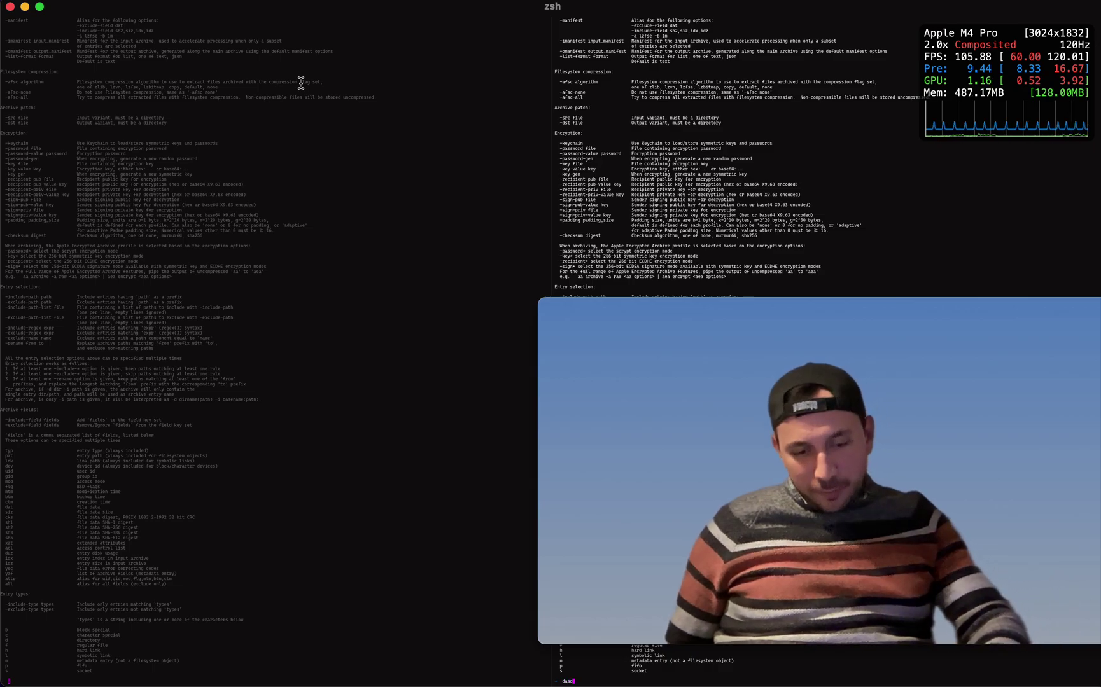
type("dasdasdasdasdasdasdasdasdasdasd")
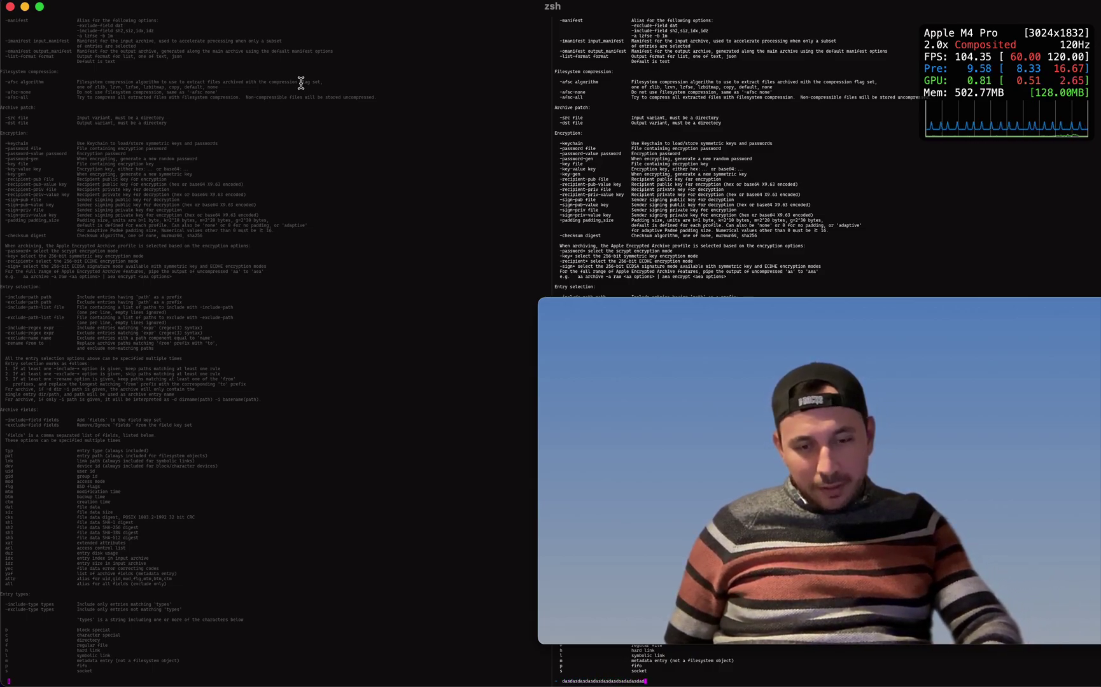